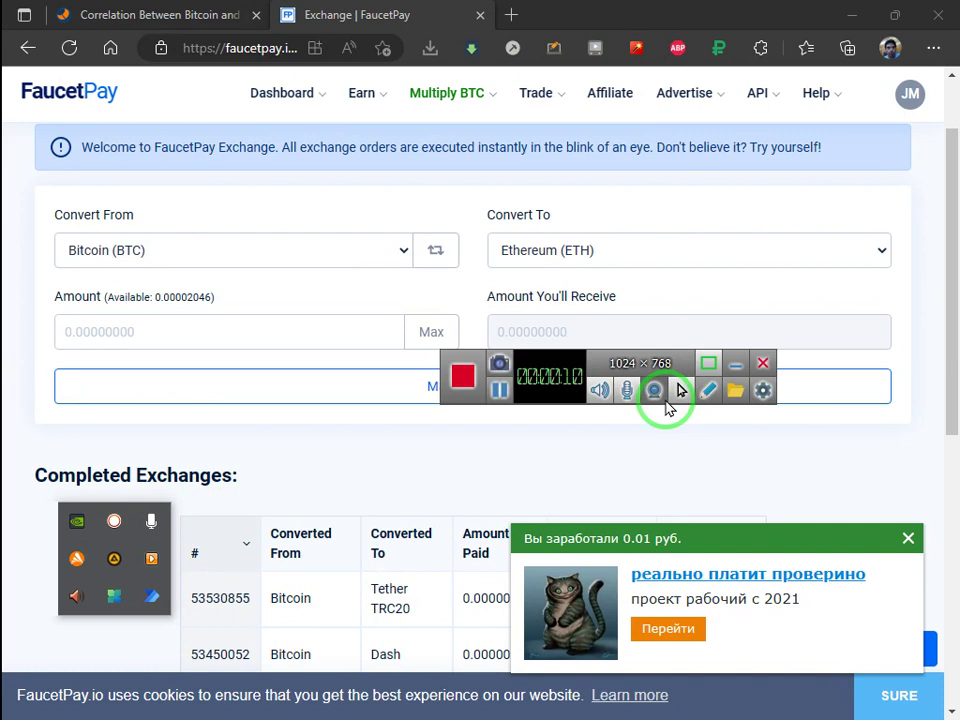
- Clear the recorder toolbar and the earnings notification off the FaucetPay exchange page
{"action": "left_click", "coordinate": [205, 517]}
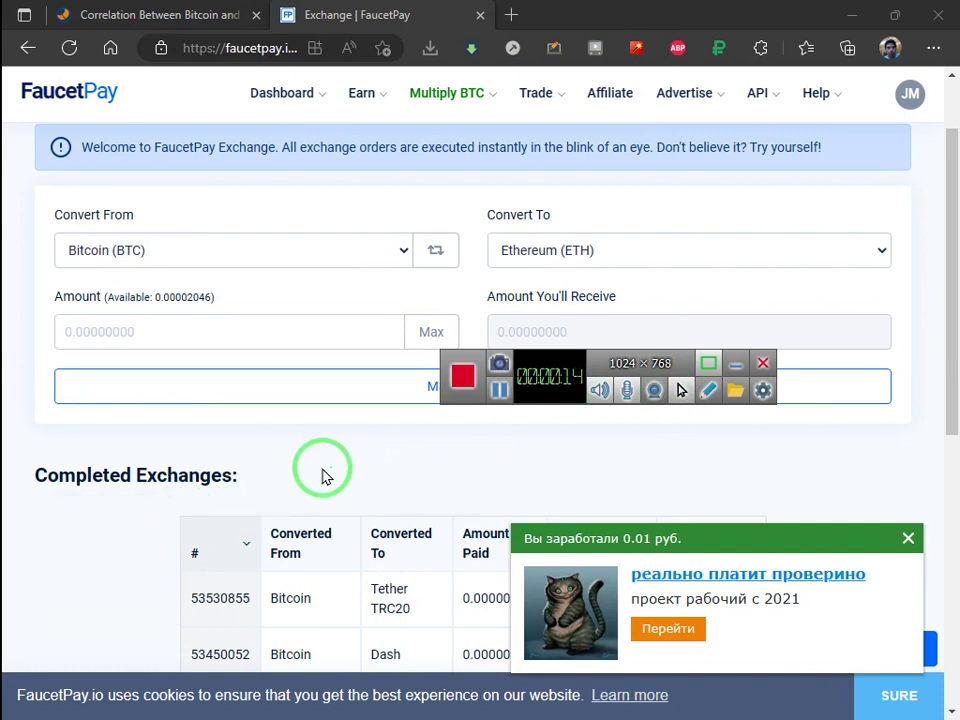
{"action": "left_click", "coordinate": [322, 472]}
{"action": "left_click", "coordinate": [148, 12]}
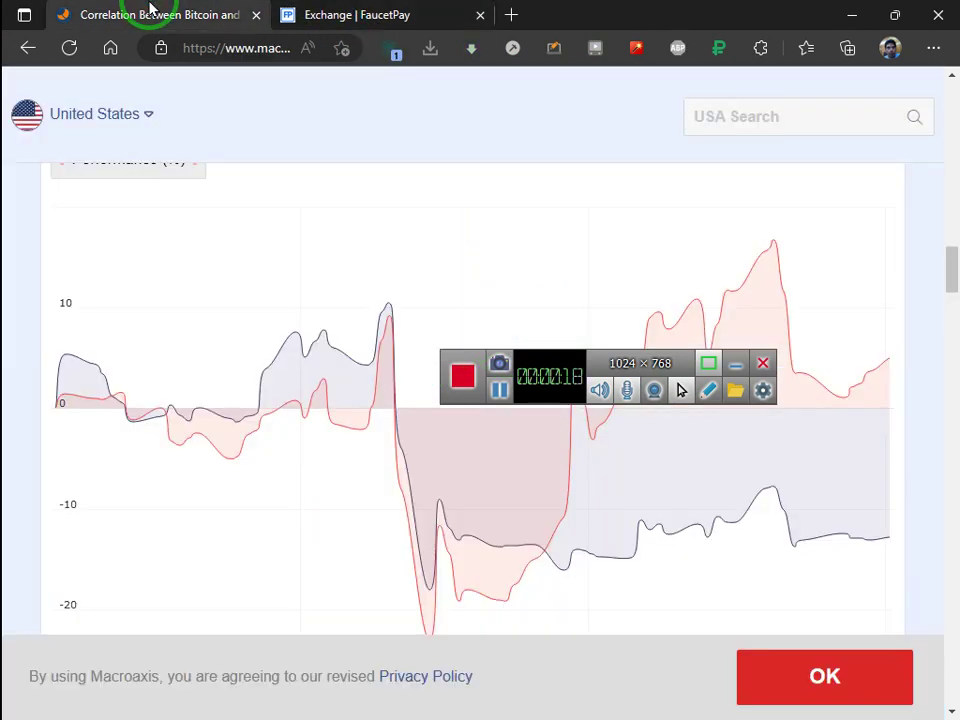
{"action": "left_click", "coordinate": [343, 10]}
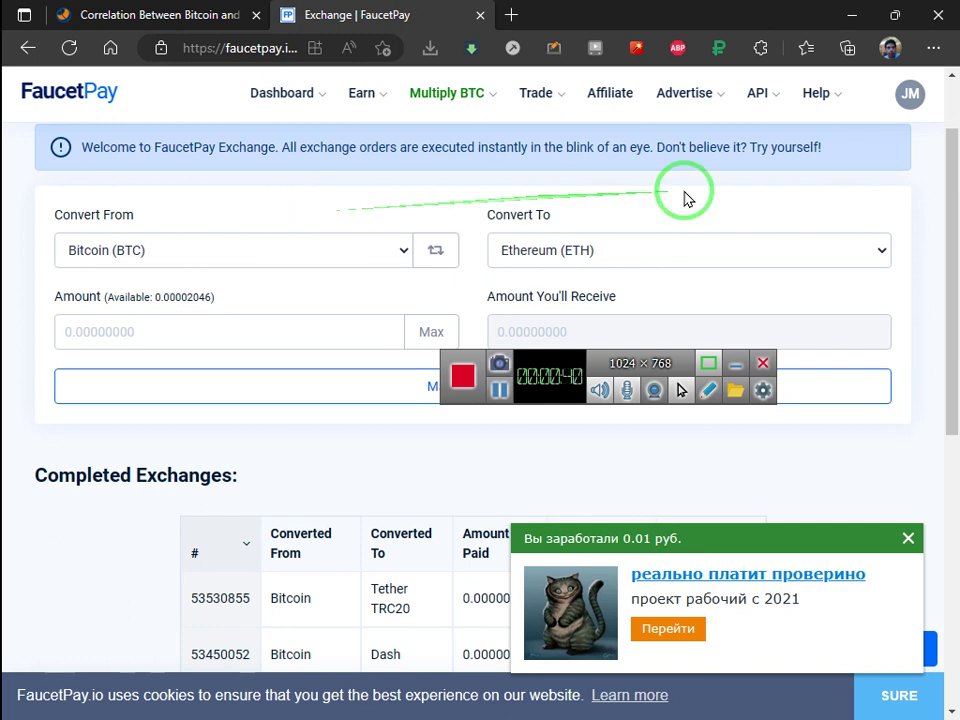
{"action": "left_click", "coordinate": [735, 360]}
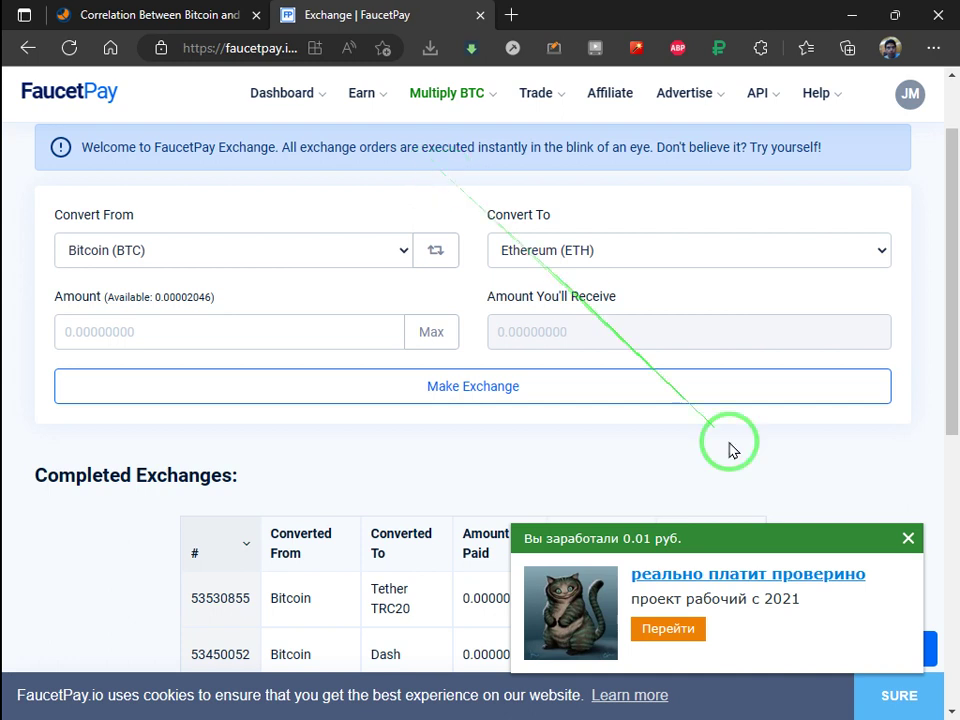
{"action": "left_click", "coordinate": [903, 544]}
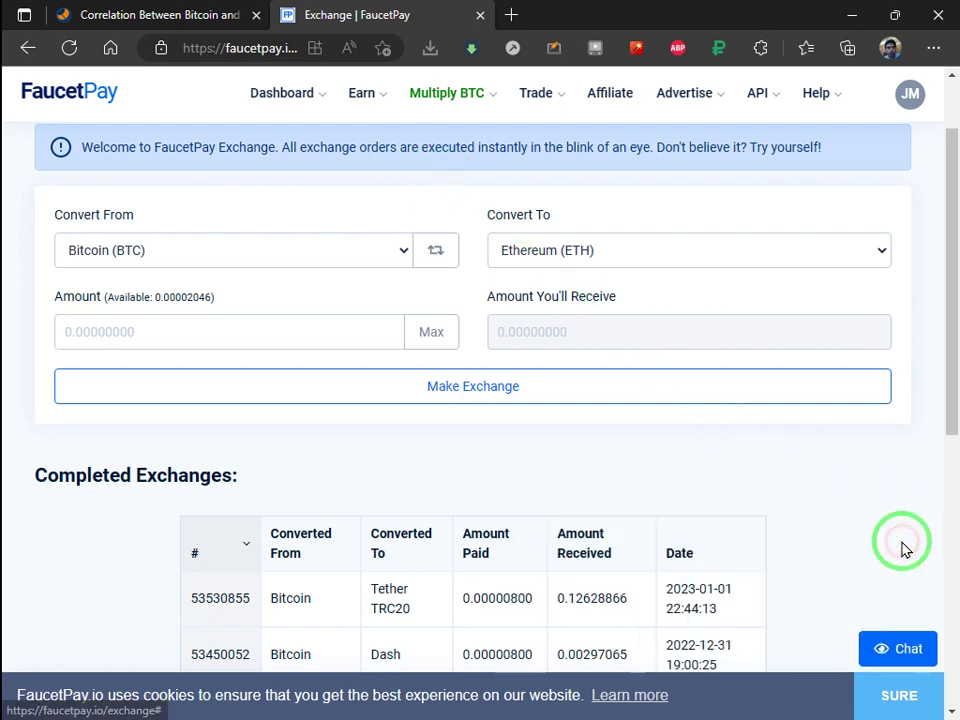
- Open the FaucetPay user dashboard and examine the Bitcoin, Dash, Tether and Tron balances
{"action": "mouse_move", "coordinate": [257, 86]}
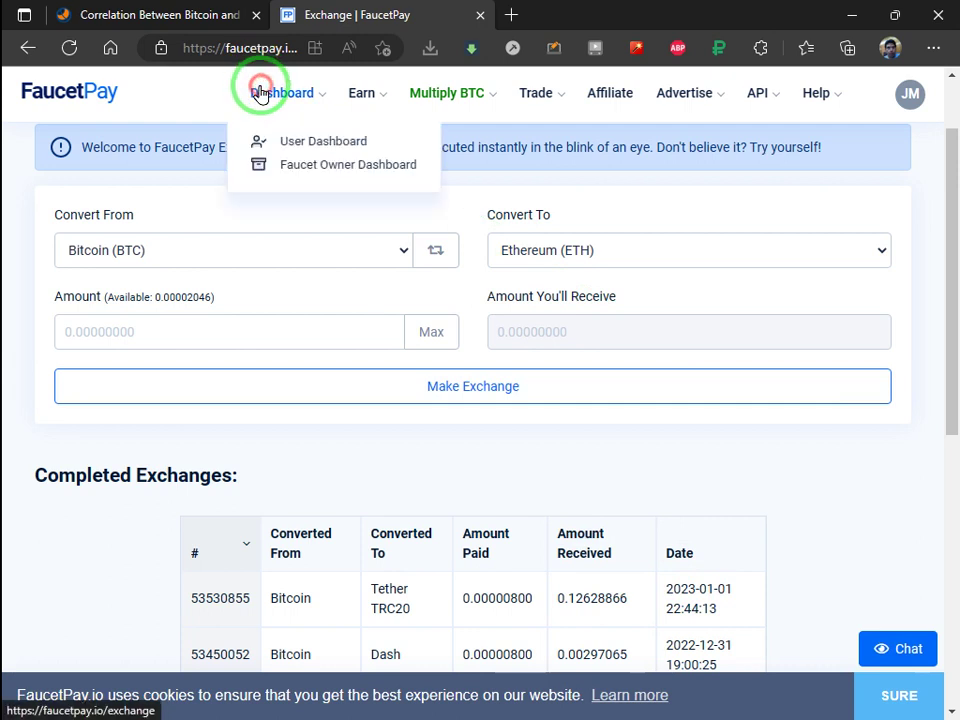
{"action": "left_click", "coordinate": [288, 147]}
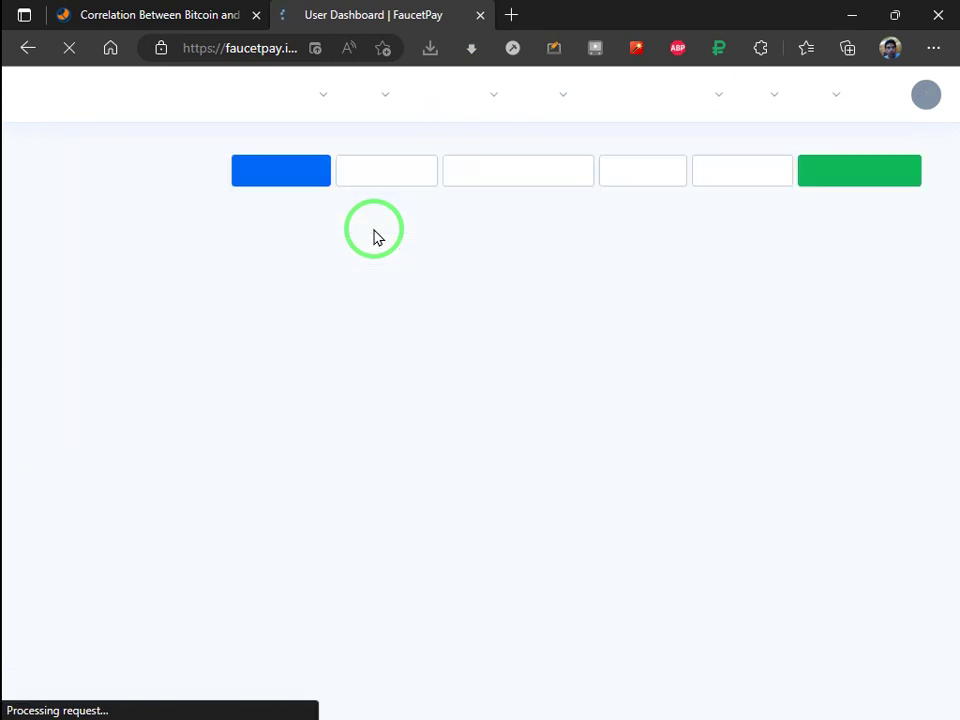
{"action": "scroll", "coordinate": [283, 416], "scroll_direction": "down", "scroll_amount": 2}
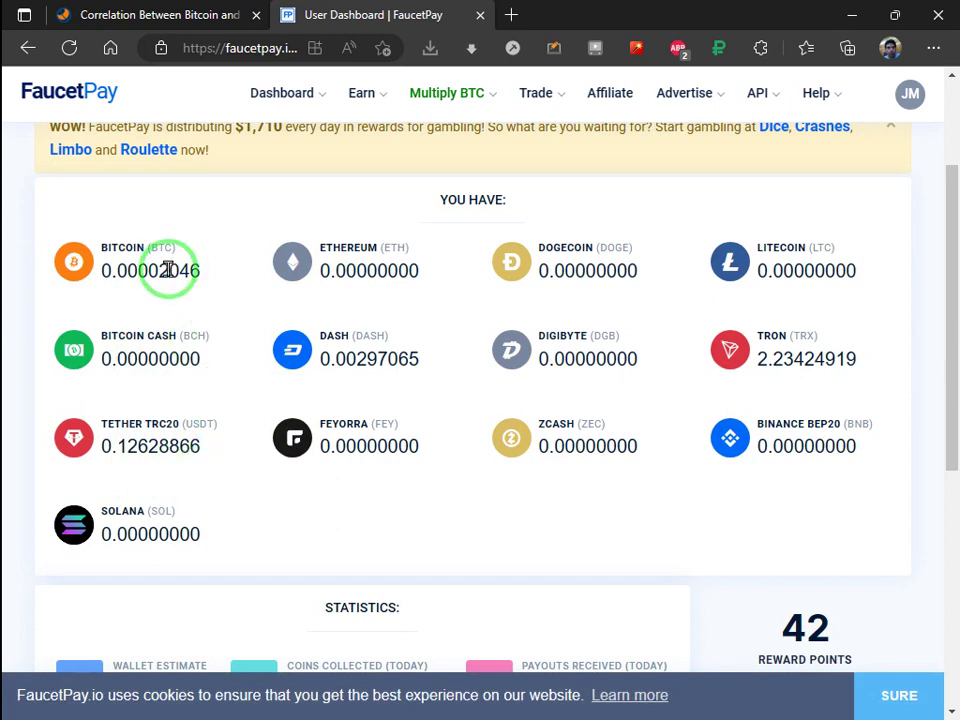
{"action": "scroll", "coordinate": [500, 420], "scroll_direction": "down", "scroll_amount": 3}
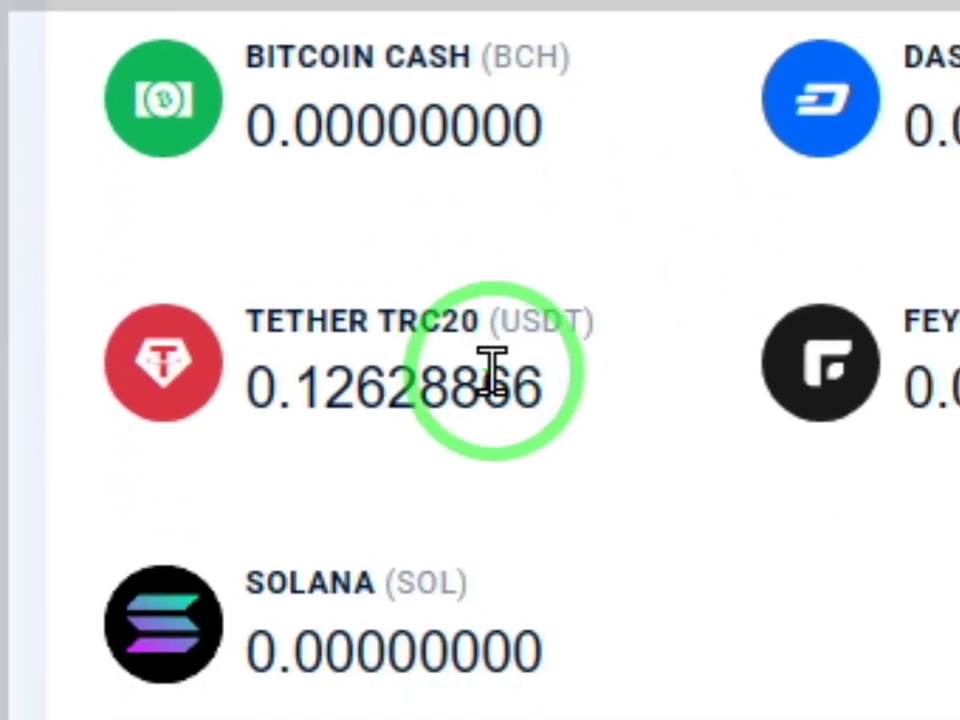
{"action": "left_click", "coordinate": [527, 350]}
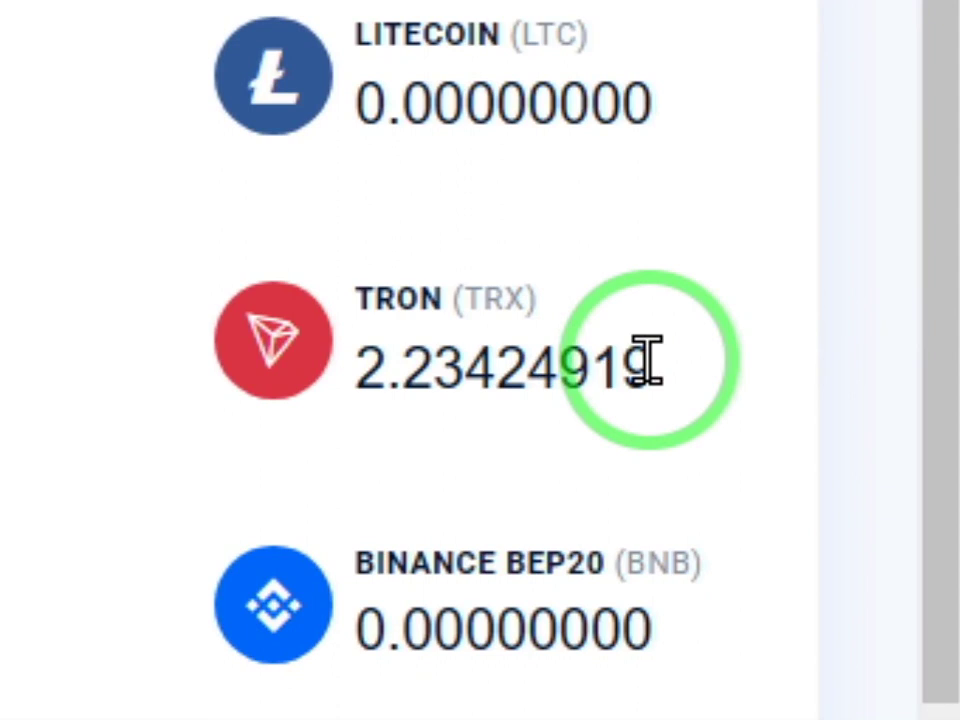
{"action": "scroll", "coordinate": [648, 362], "scroll_direction": "up", "scroll_amount": 1}
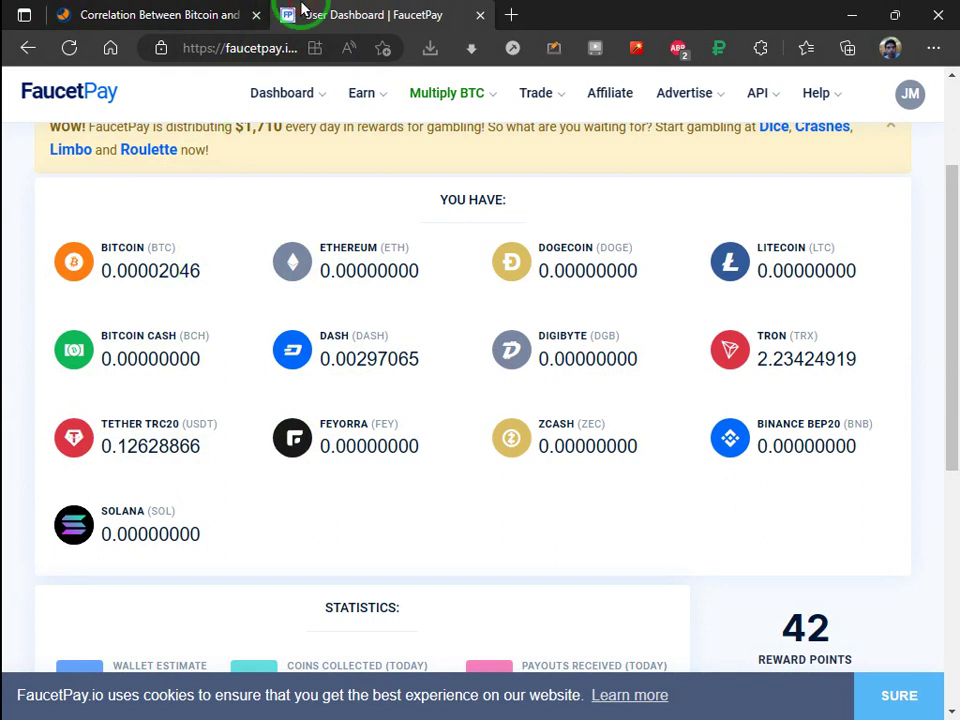
- Switch to the Macroaxis correlation page and examine the Bitcoin vs. Dash performance chart
{"action": "left_click", "coordinate": [214, 12]}
{"action": "left_click", "coordinate": [360, 14]}
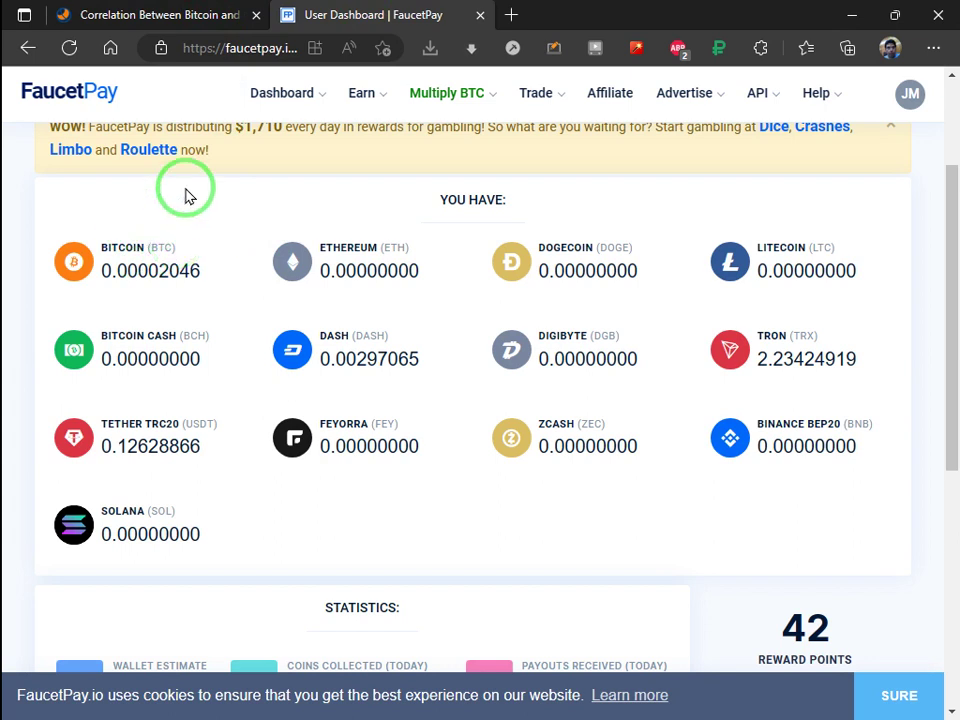
{"action": "left_click", "coordinate": [158, 10]}
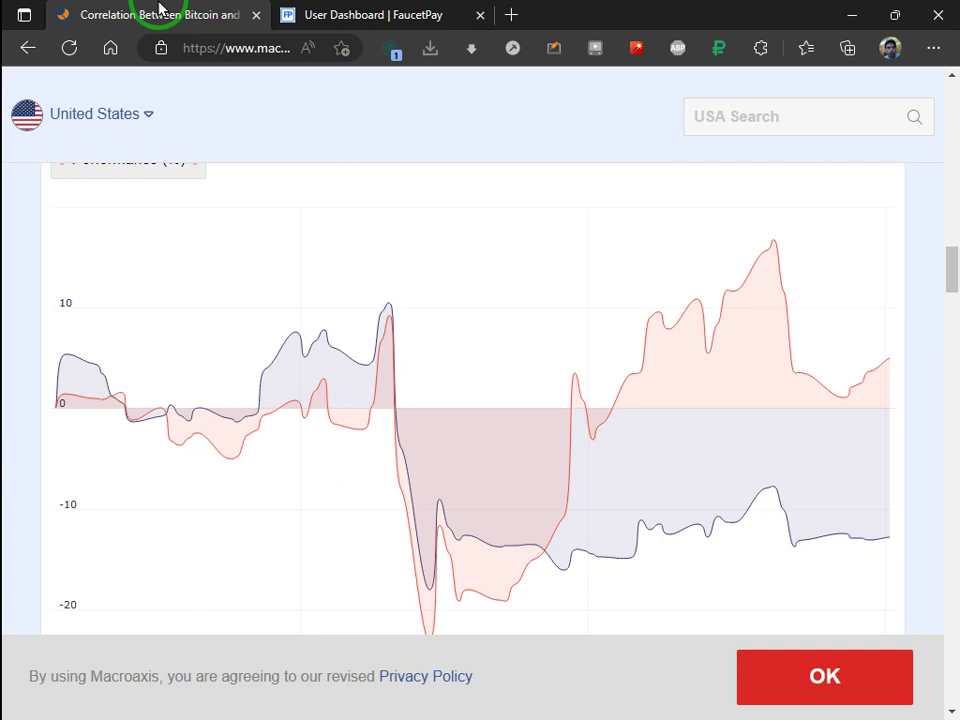
{"action": "scroll", "coordinate": [184, 250], "scroll_direction": "down", "scroll_amount": 1}
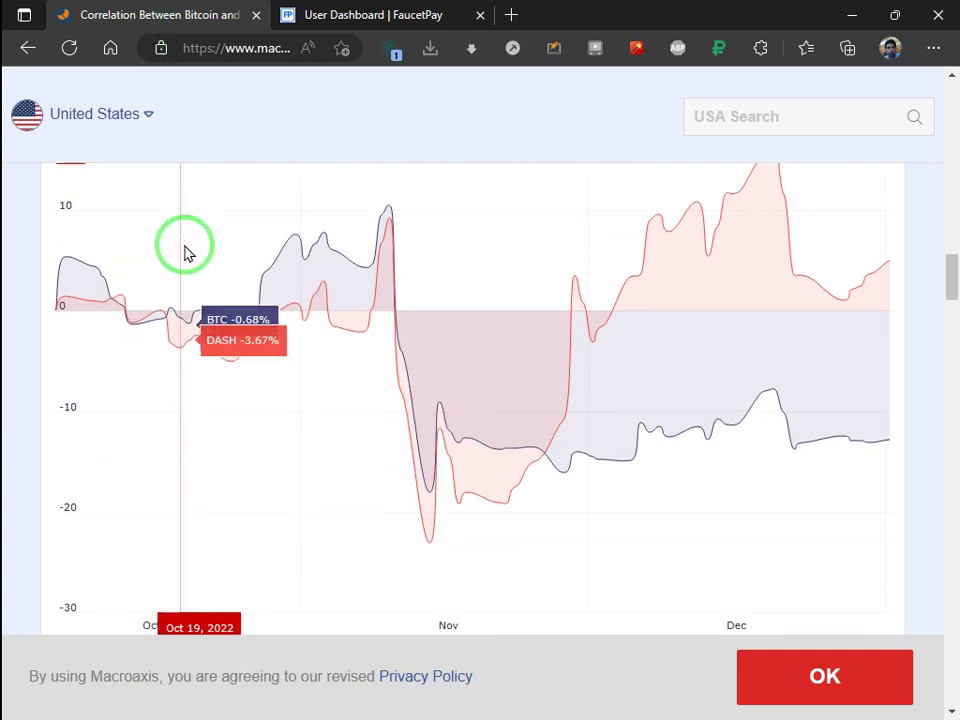
{"action": "scroll", "coordinate": [184, 245], "scroll_direction": "up", "scroll_amount": 4}
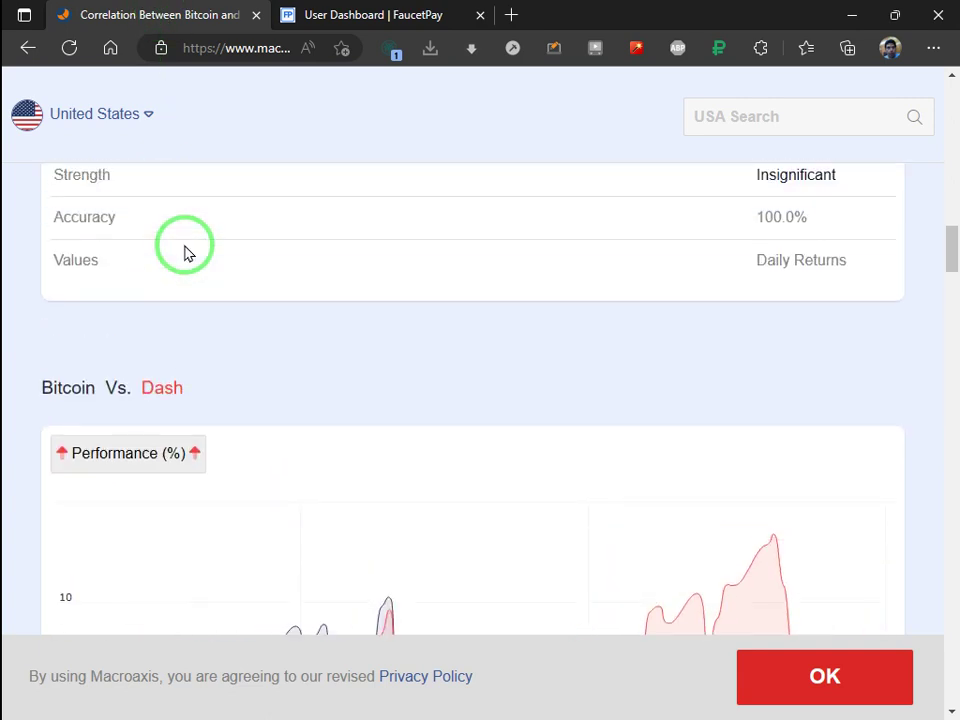
- Return to the FaucetPay dashboard and review the coin balances together with the wallet statistics
{"action": "left_click", "coordinate": [338, 15]}
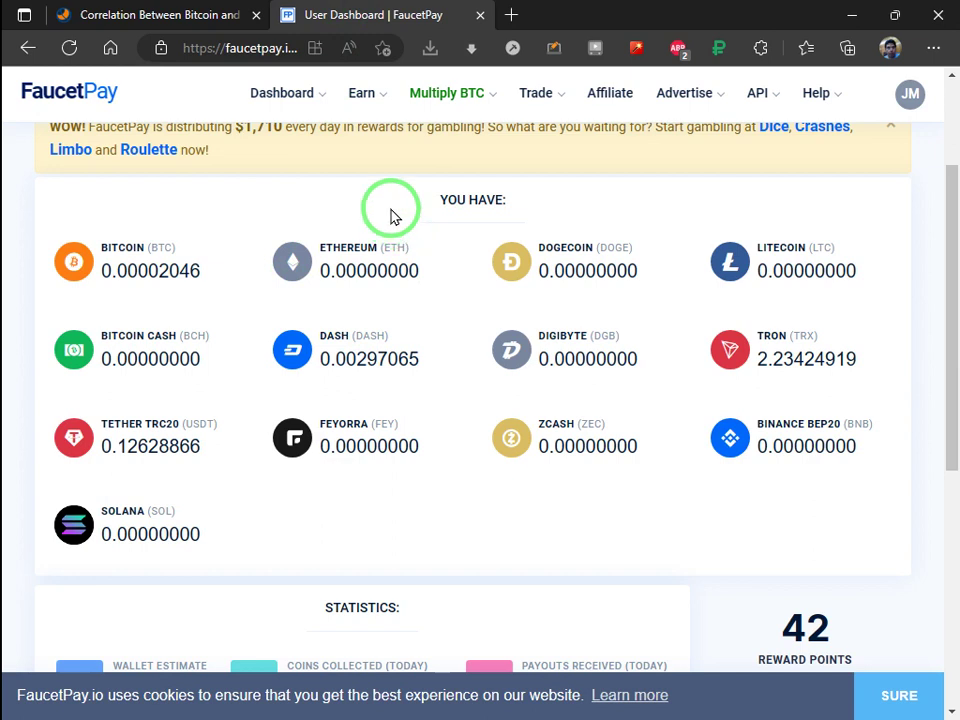
{"action": "scroll", "coordinate": [391, 217], "scroll_direction": "down", "scroll_amount": 1}
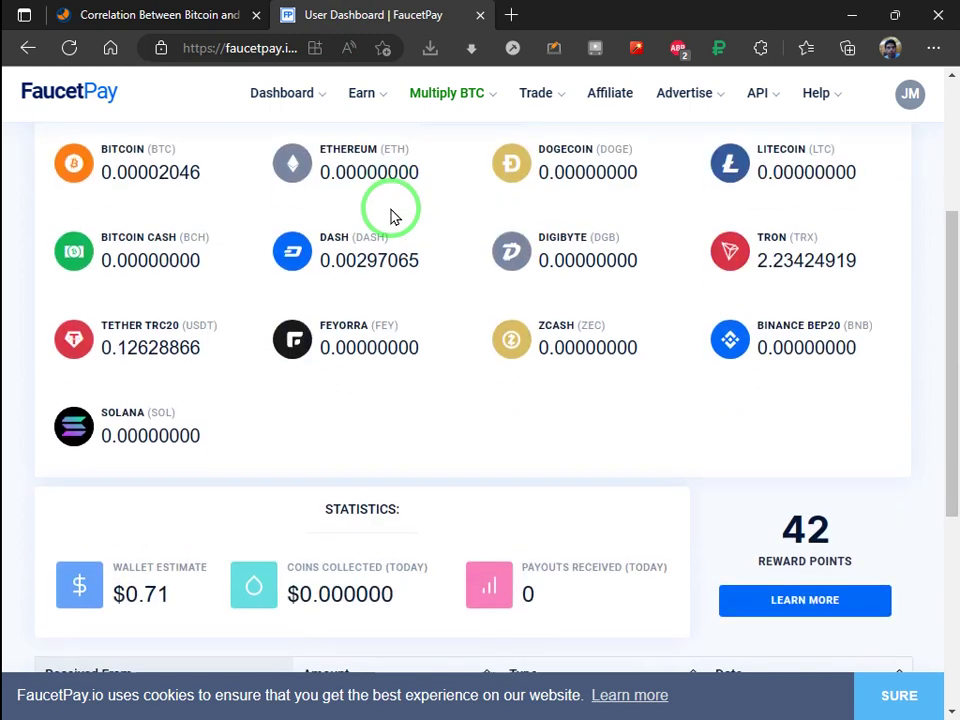
{"action": "scroll", "coordinate": [391, 217], "scroll_direction": "up", "scroll_amount": 2}
{"action": "scroll", "coordinate": [391, 217], "scroll_direction": "down", "scroll_amount": 2}
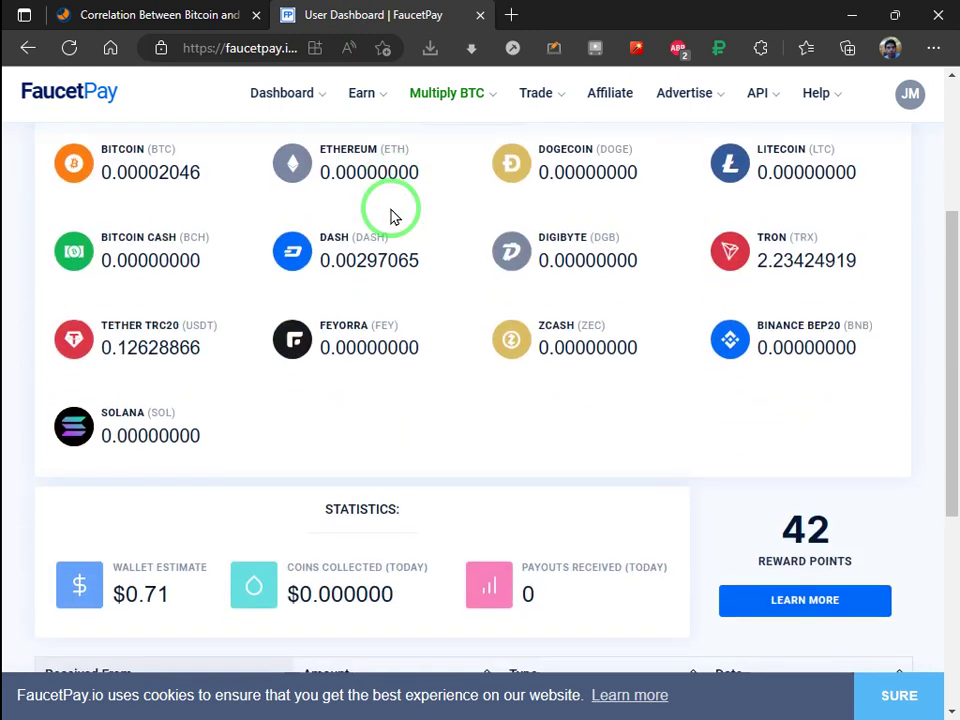
{"action": "scroll", "coordinate": [391, 217], "scroll_direction": "up", "scroll_amount": 2}
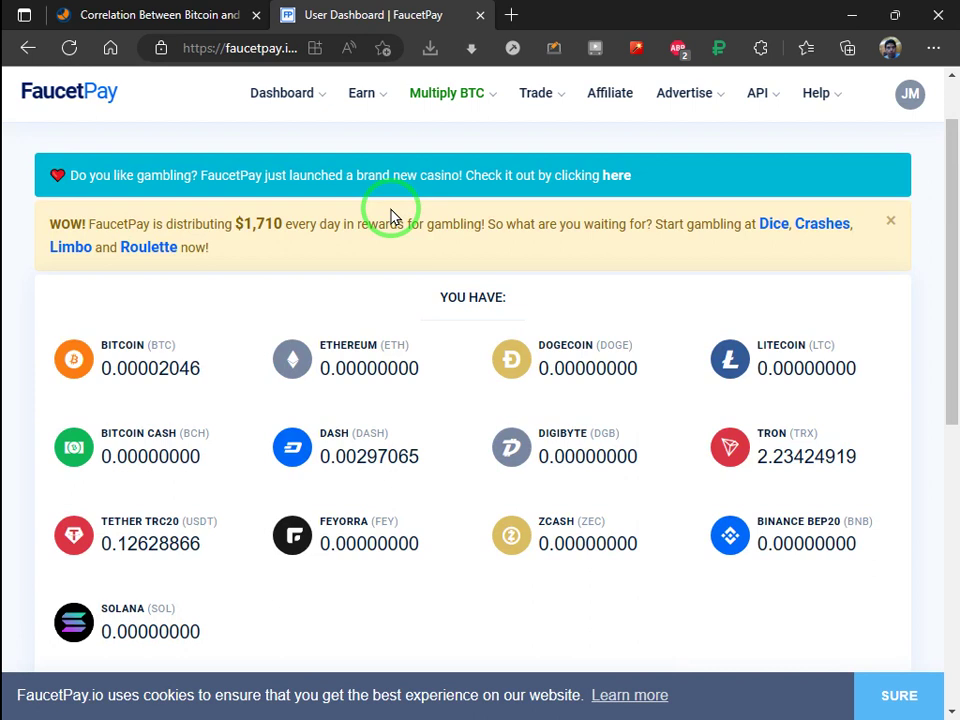
{"action": "scroll", "coordinate": [332, 302], "scroll_direction": "down", "scroll_amount": 1}
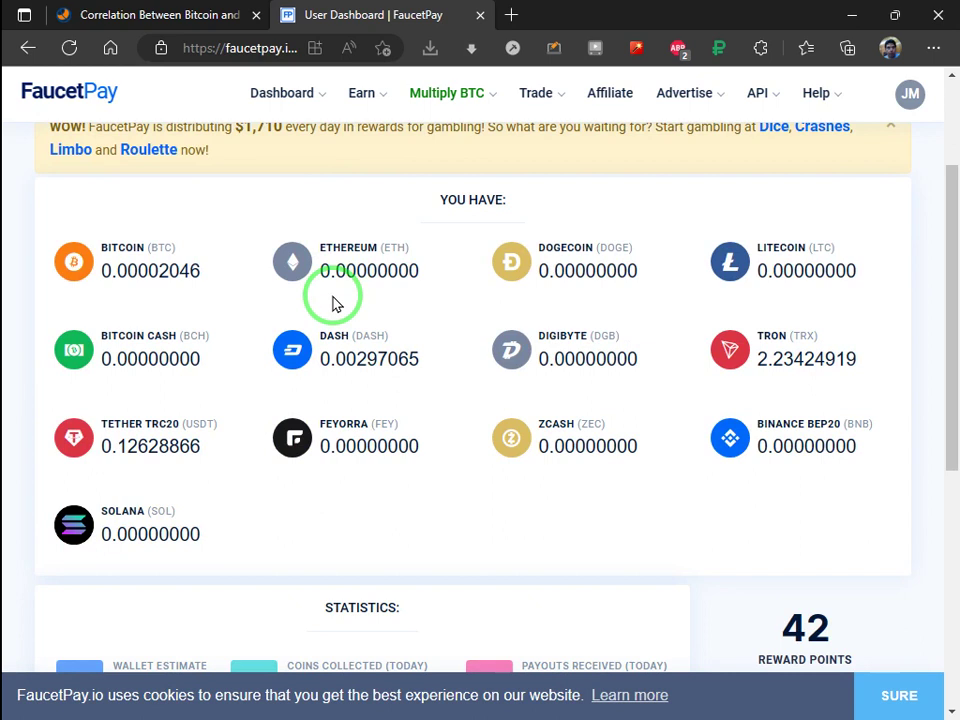
- Open FaucetPay's Coin Swap page and show the list of currencies that Bitcoin can be converted to
{"action": "left_click", "coordinate": [544, 97]}
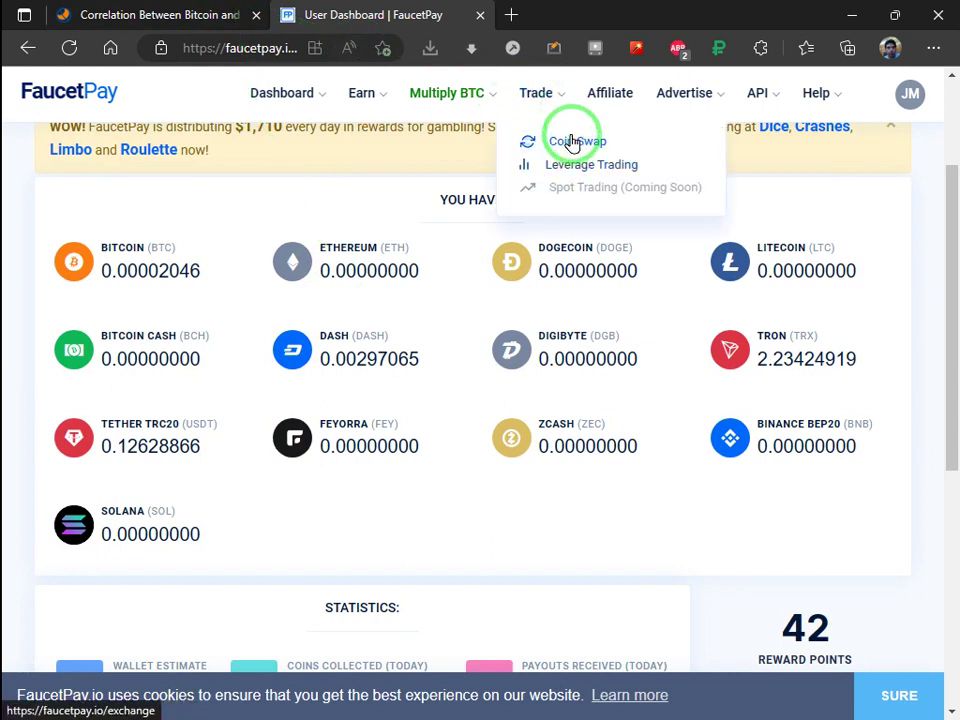
{"action": "left_click", "coordinate": [572, 143]}
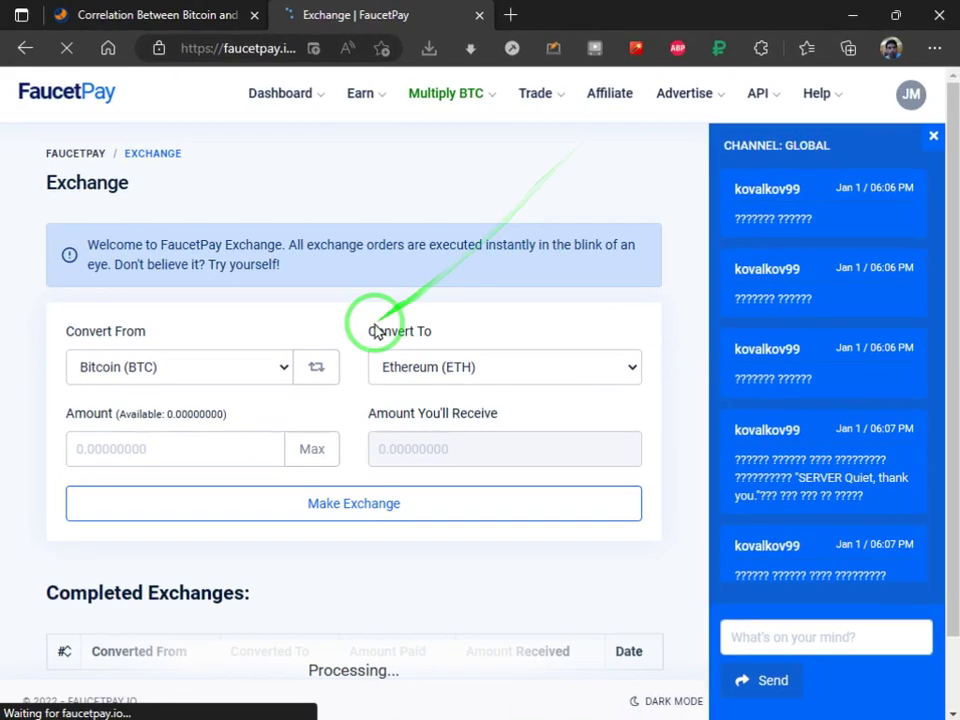
{"action": "left_click", "coordinate": [410, 367]}
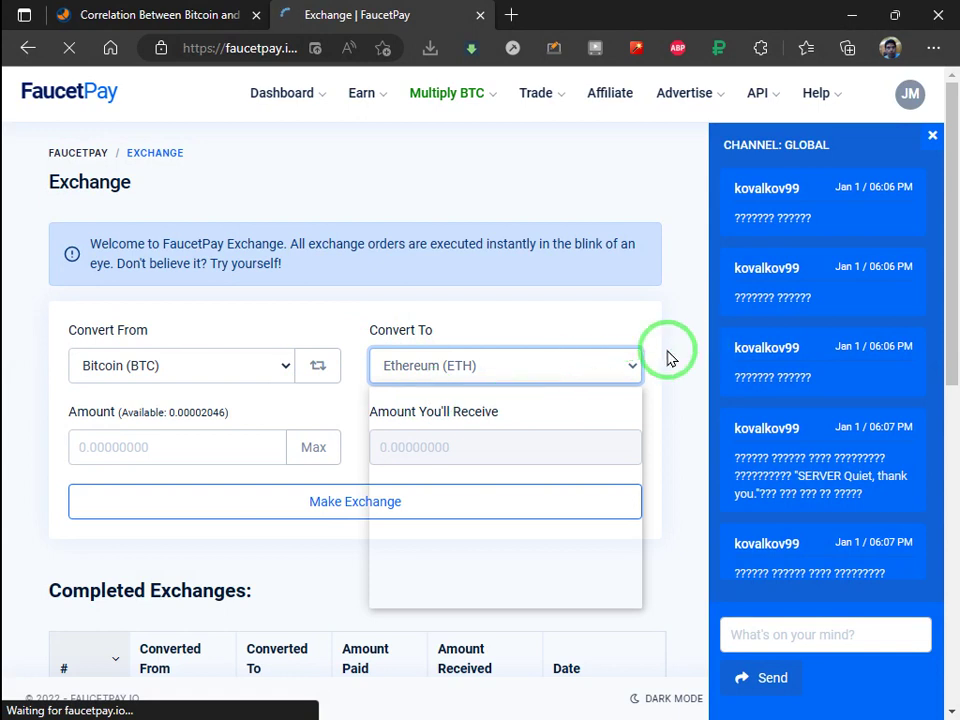
{"action": "scroll", "coordinate": [670, 358], "scroll_direction": "down", "scroll_amount": 2}
{"action": "scroll", "coordinate": [670, 358], "scroll_direction": "down", "scroll_amount": 2}
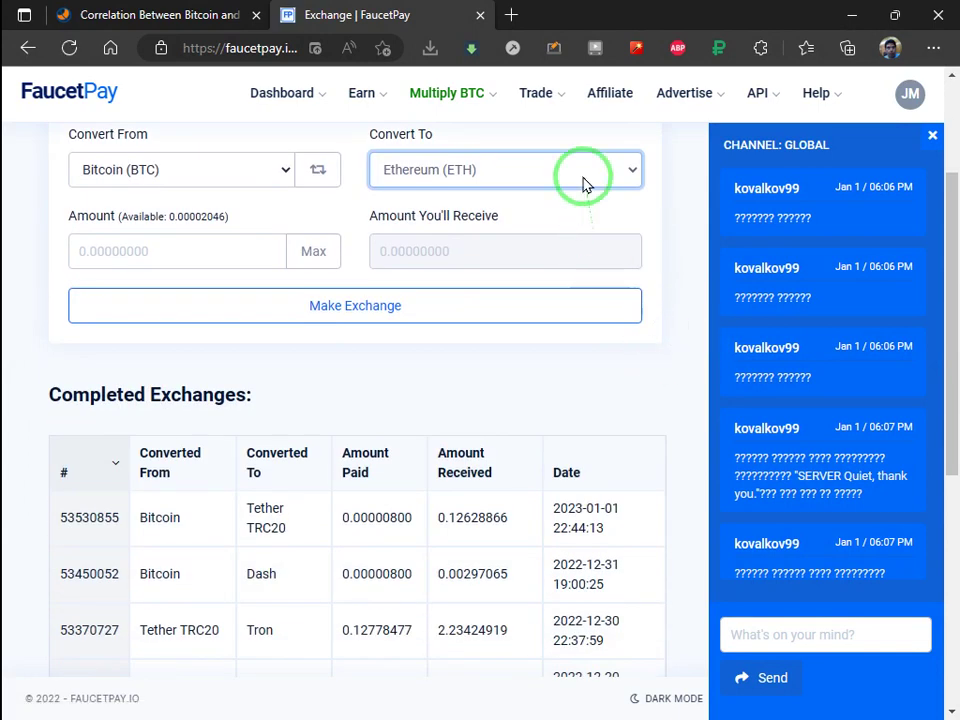
{"action": "left_click", "coordinate": [583, 184]}
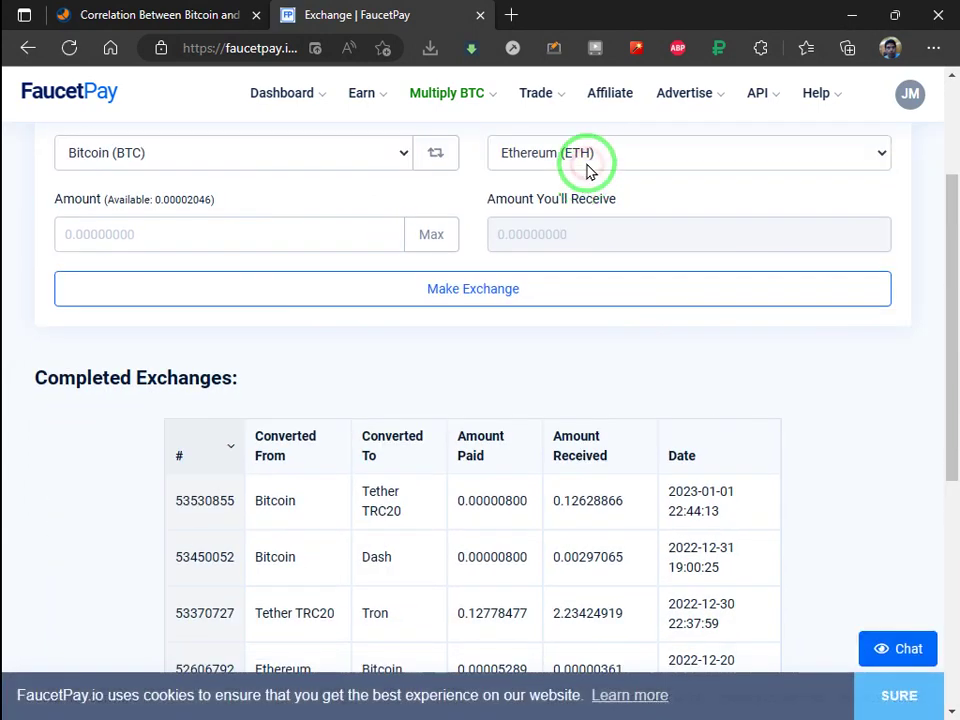
{"action": "left_click", "coordinate": [608, 160]}
{"action": "left_click", "coordinate": [610, 159]}
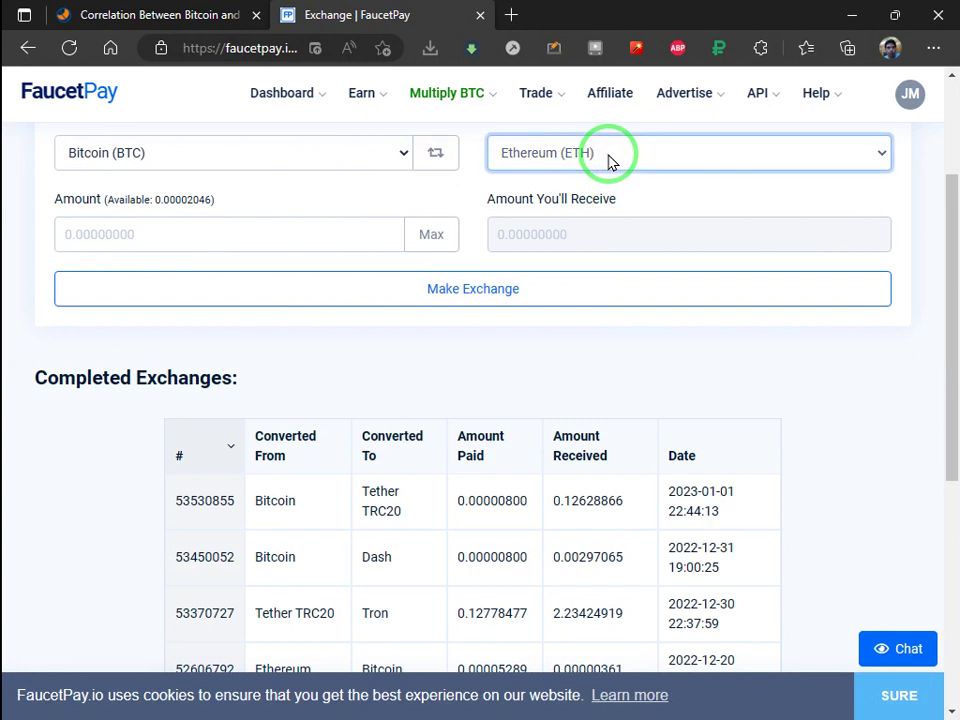
{"action": "left_click", "coordinate": [611, 161]}
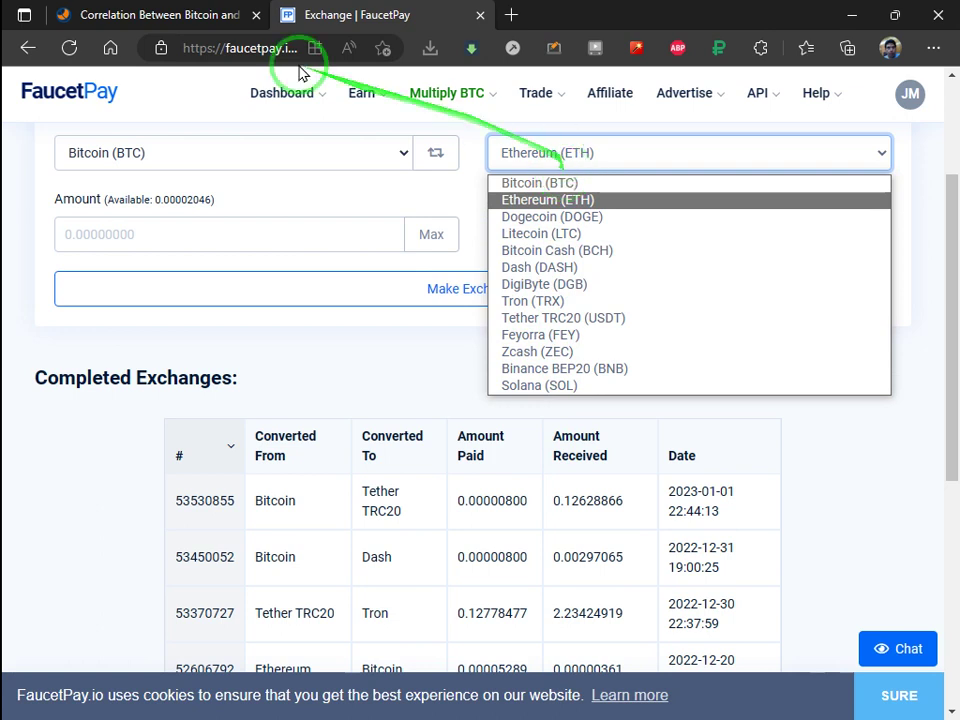
- Switch back to the Macroaxis page and examine the correlation coefficient and diversification diagram for Bitcoin and Dash
{"action": "left_click", "coordinate": [98, 10]}
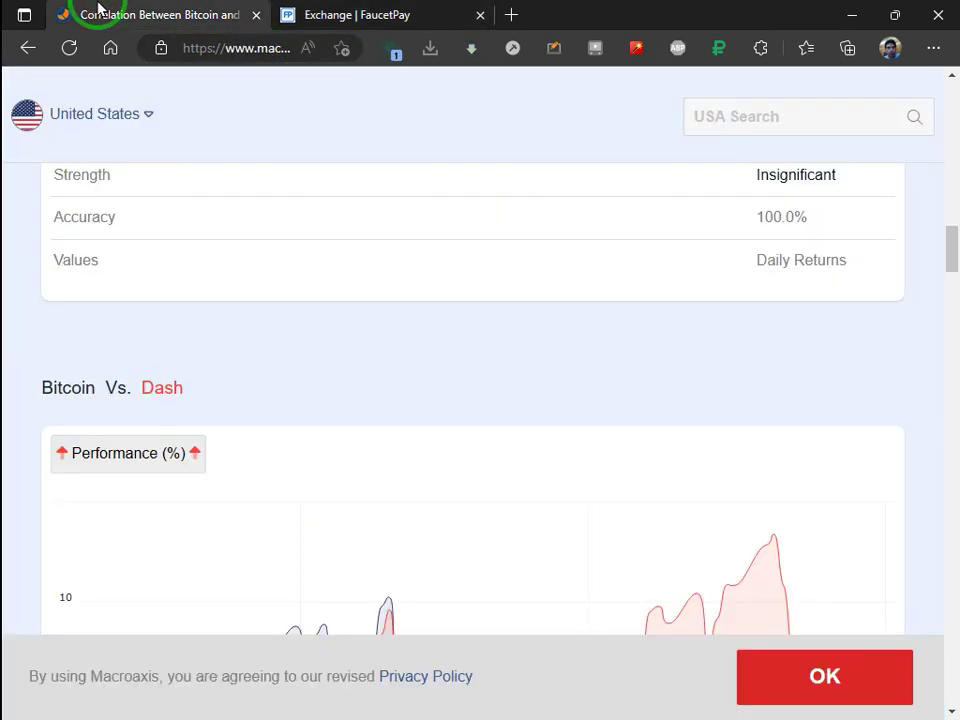
{"action": "scroll", "coordinate": [289, 259], "scroll_direction": "up", "scroll_amount": 10}
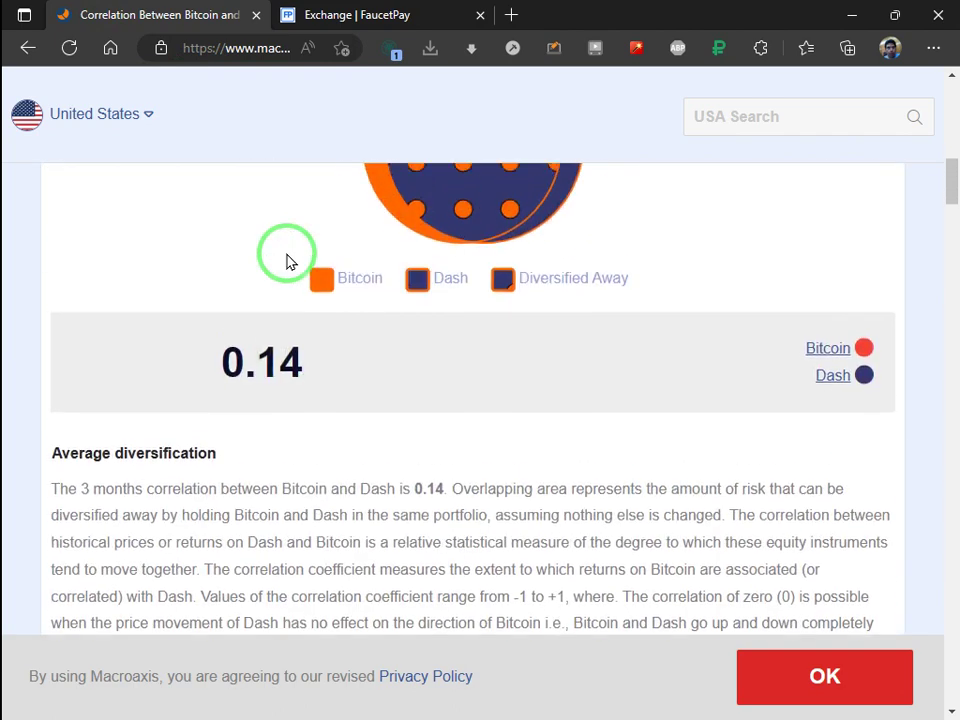
{"action": "scroll", "coordinate": [287, 261], "scroll_direction": "up", "scroll_amount": 8}
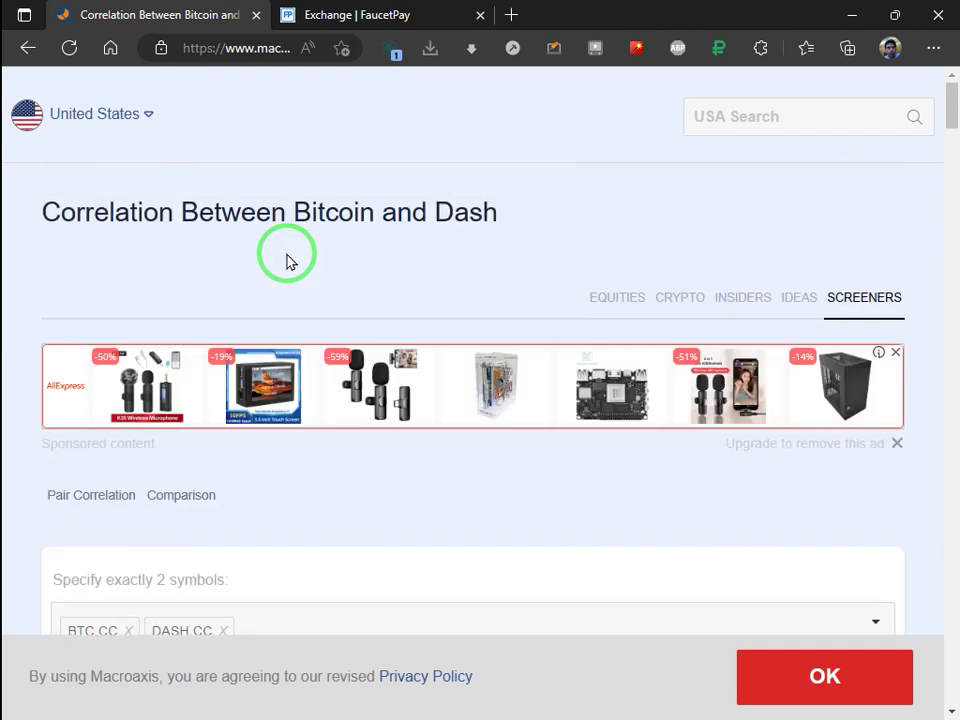
{"action": "scroll", "coordinate": [287, 261], "scroll_direction": "down", "scroll_amount": 10}
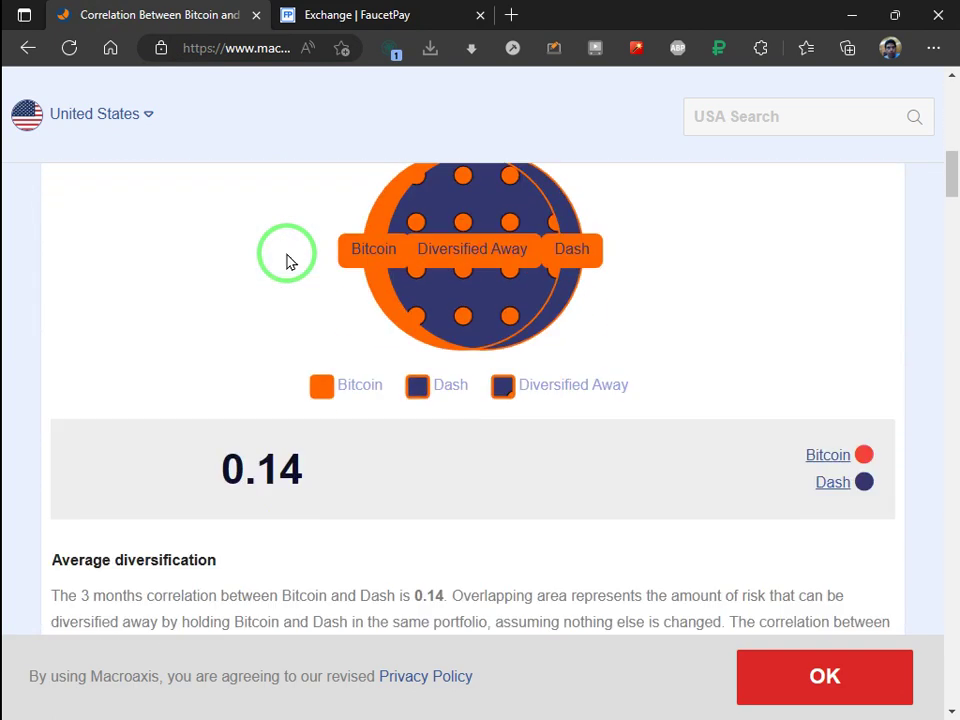
{"action": "scroll", "coordinate": [287, 261], "scroll_direction": "up", "scroll_amount": 2}
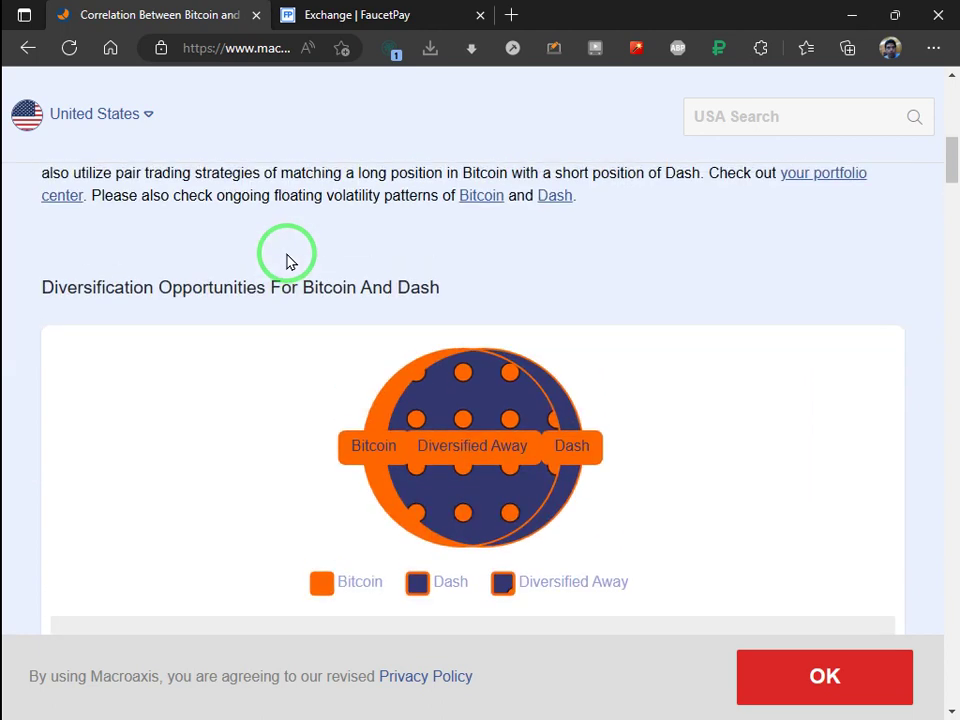